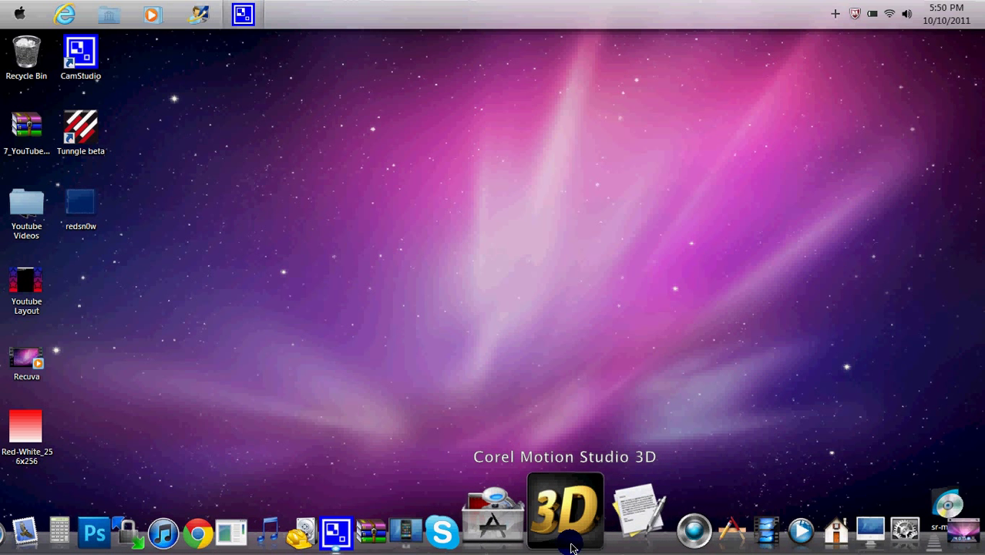
Step: Launch Corel MotionStudio 3D and dismiss the Corel Guide to reach the empty Untitled-1 project
click(571, 547)
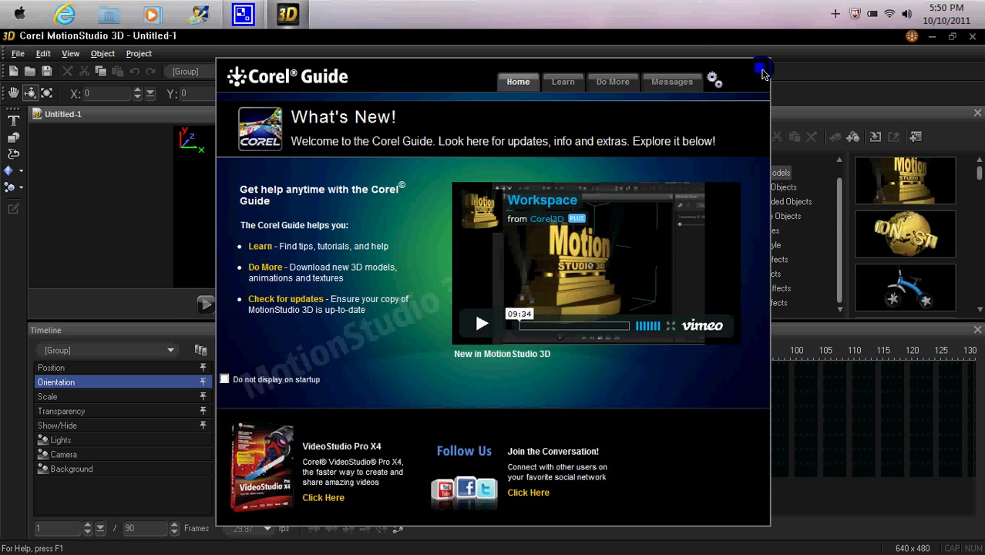
click(761, 70)
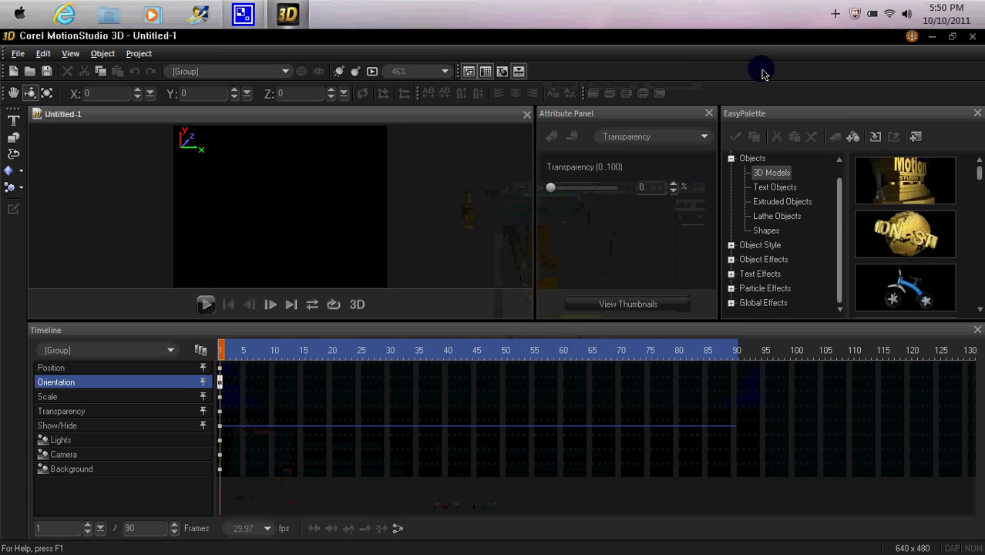
Step: Create a text object reading 'TouchXpert' in Segoe Print at size 36
click(11, 132)
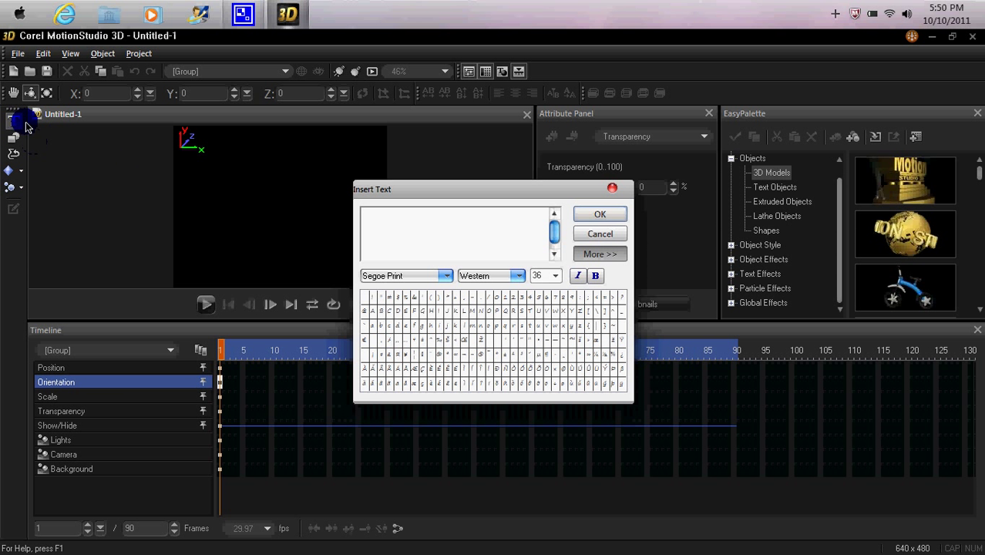
click(436, 234)
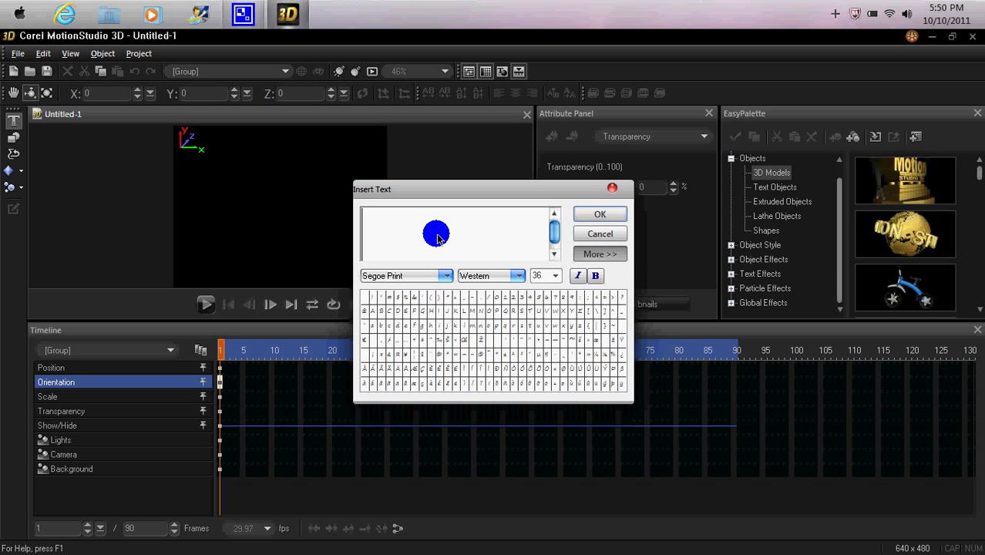
text(TouchXpert)
key(Return)
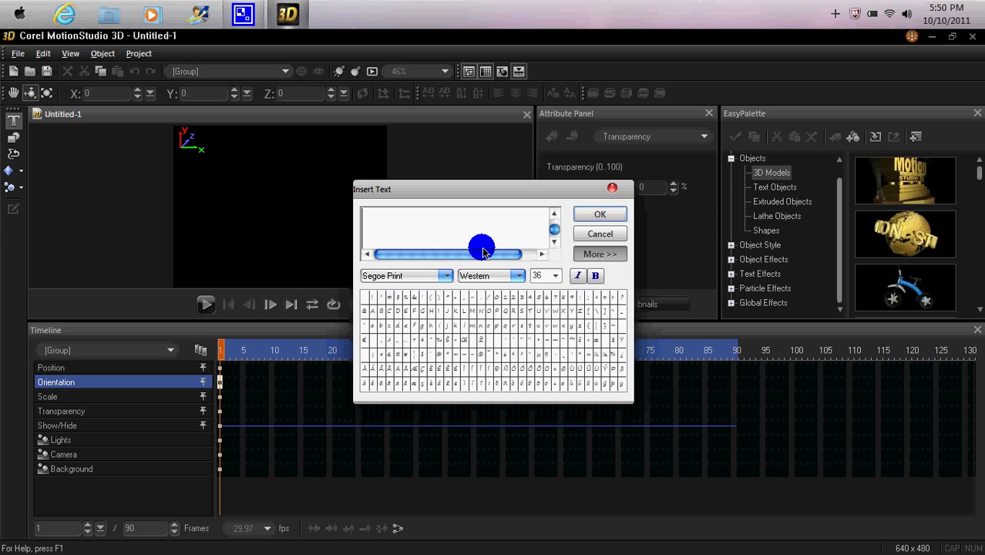
drag(553, 230, 582, 225)
Step: Insert the TouchXpert text into the scene and undo a test tilt so it faces front
click(584, 218)
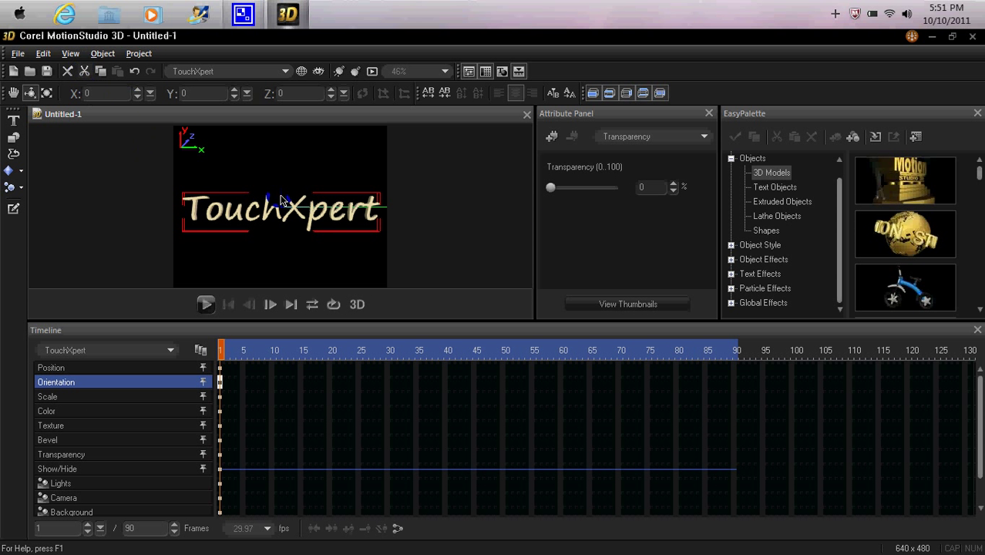
mouse_move(280, 199)
mouse_down()
mouse_move(293, 223)
mouse_move(315, 185)
mouse_move(270, 227)
mouse_move(277, 244)
mouse_move(337, 237)
mouse_move(288, 202)
mouse_up()
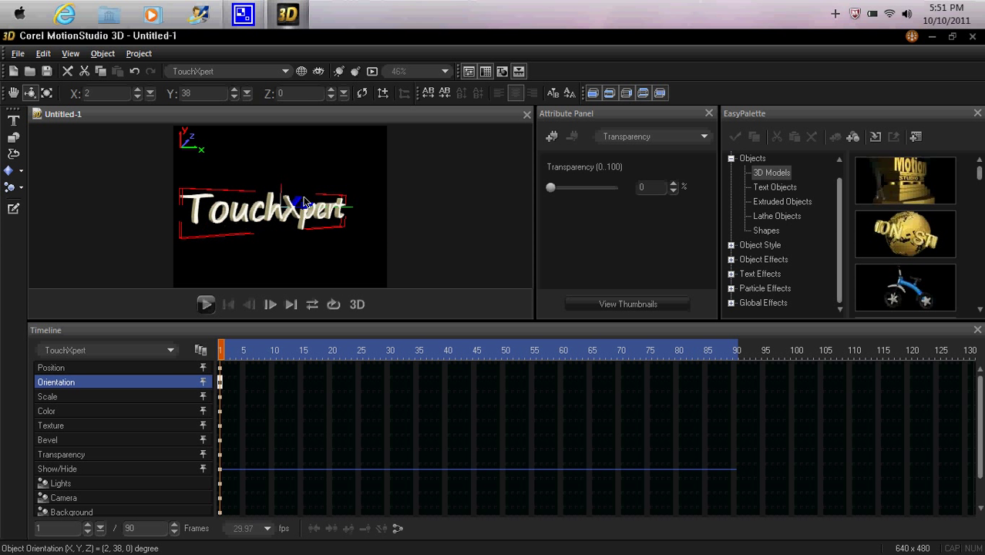
click(137, 73)
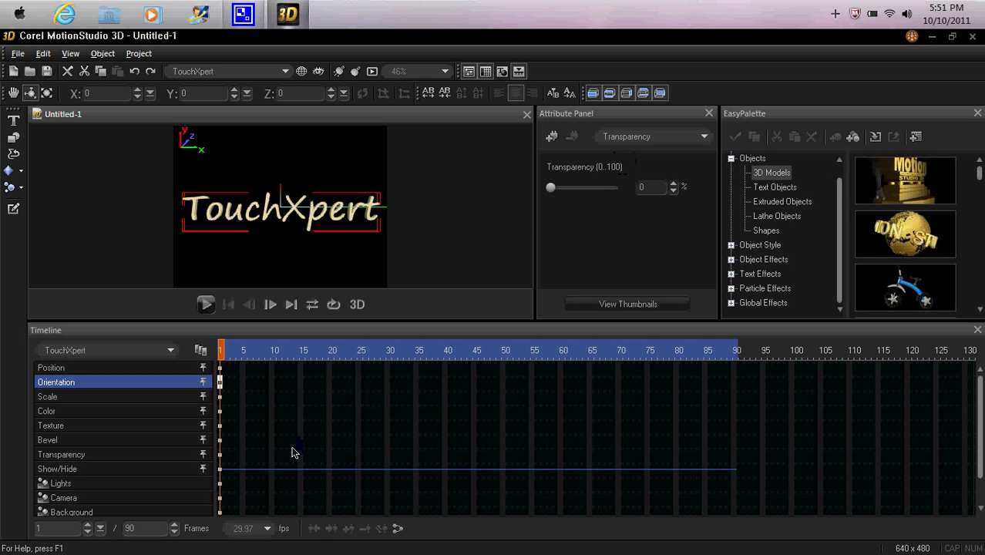
Step: Set the TouchXpert text's surface color to black
click(125, 411)
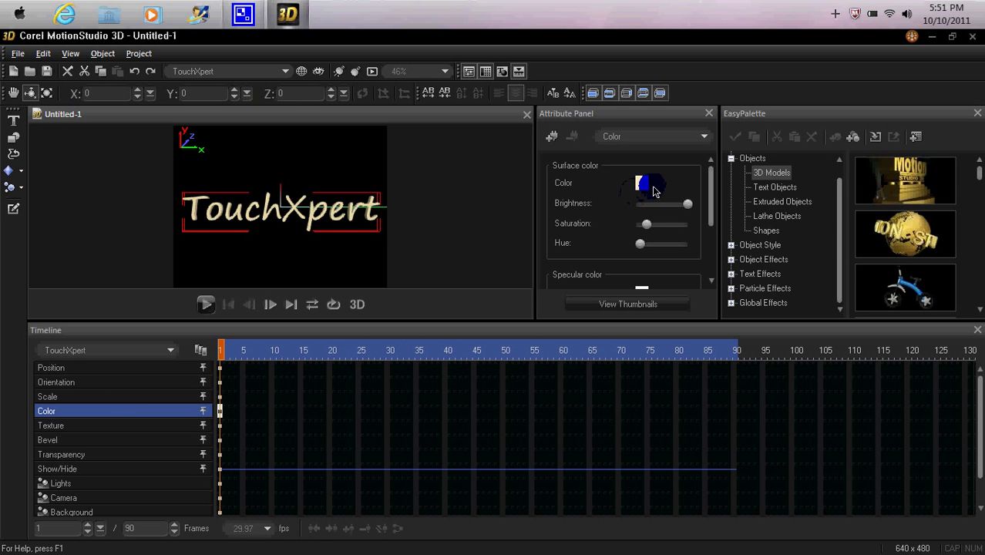
click(652, 191)
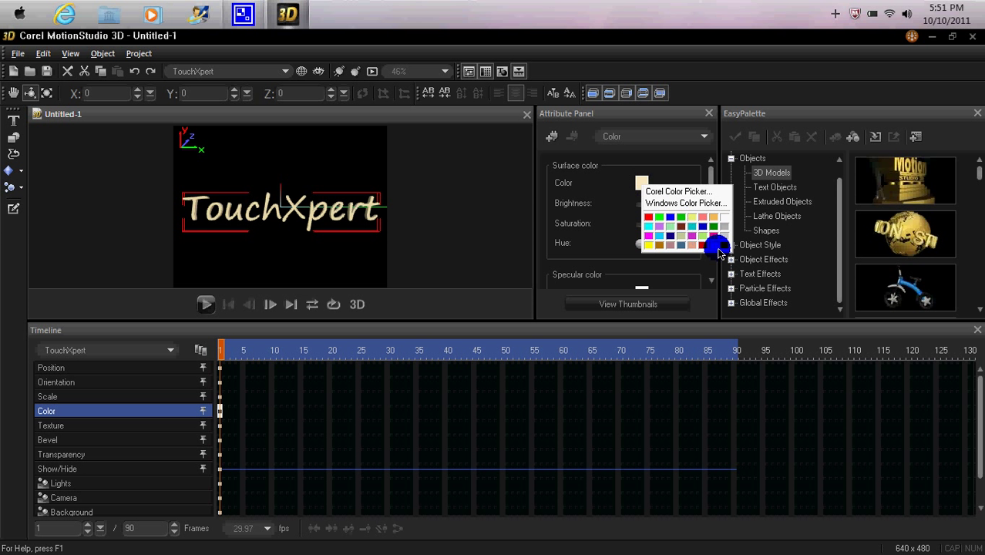
click(724, 246)
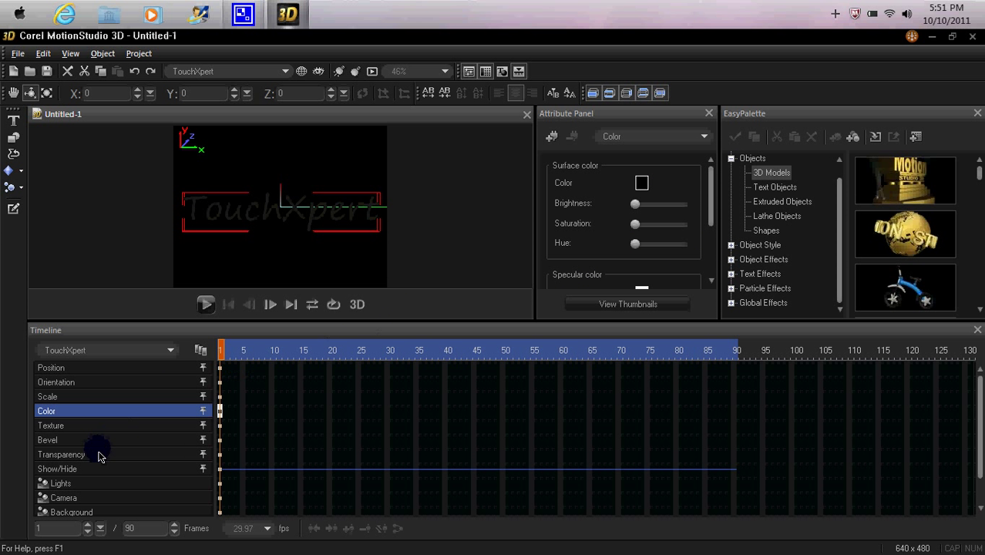
Step: Set the scene background to Image mode with the grey gradient file, leaving the text facing front
click(92, 511)
click(634, 185)
click(625, 207)
double_click(406, 191)
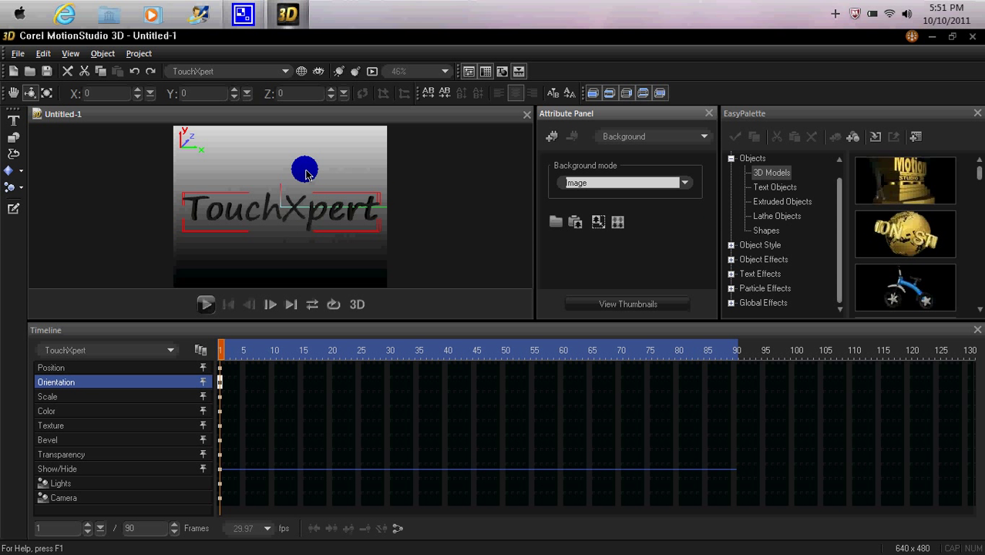
drag(237, 194, 147, 128)
click(136, 71)
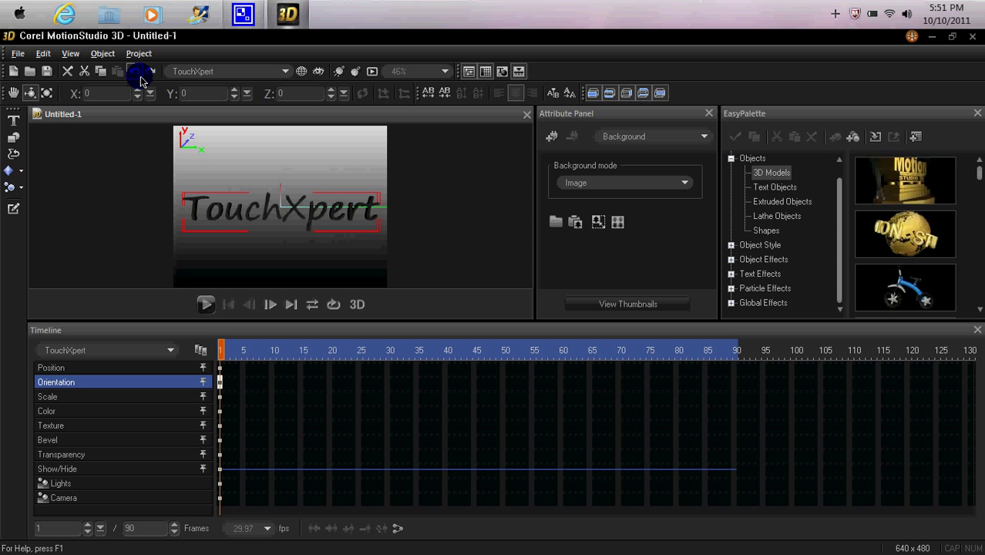
Step: With the Orientation track selected, extend the animation from 90 to 120 frames
click(166, 380)
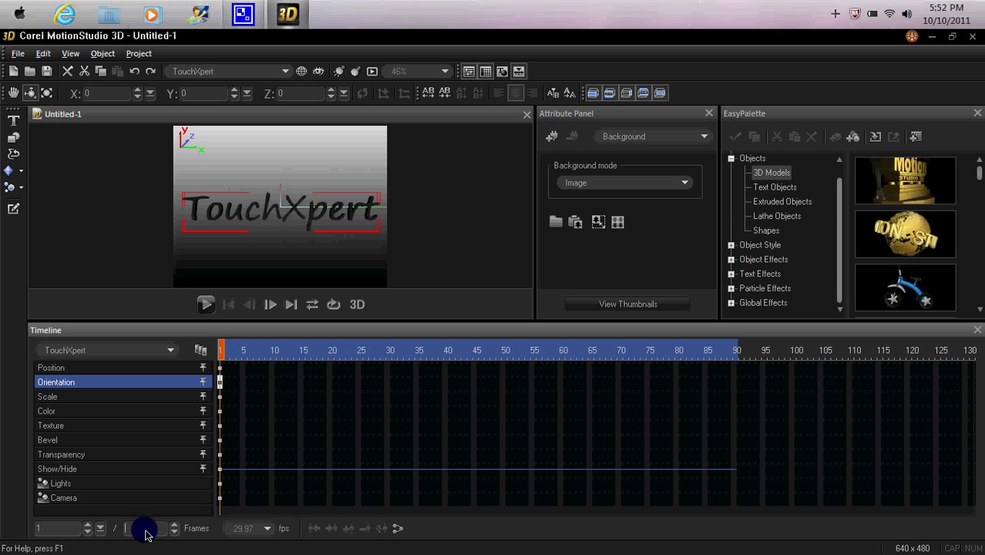
key(Return)
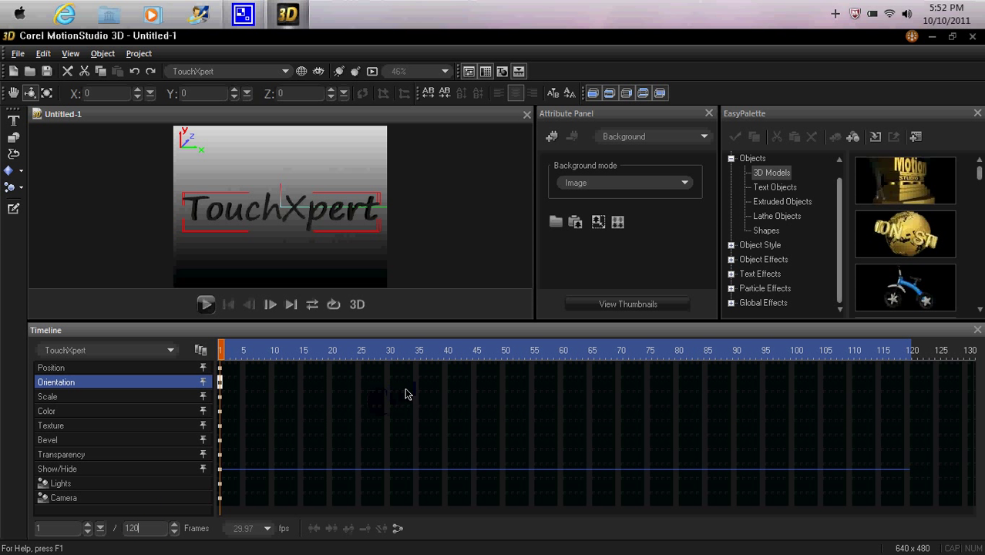
Step: Key the text's Y rotation to 90° at frame 30 and 180° at frame 60
click(385, 389)
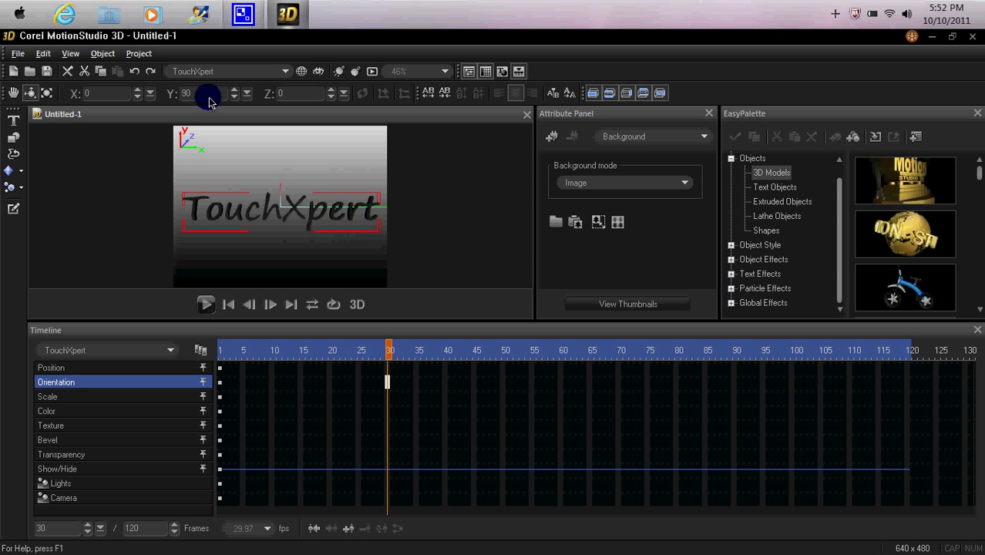
key(Return)
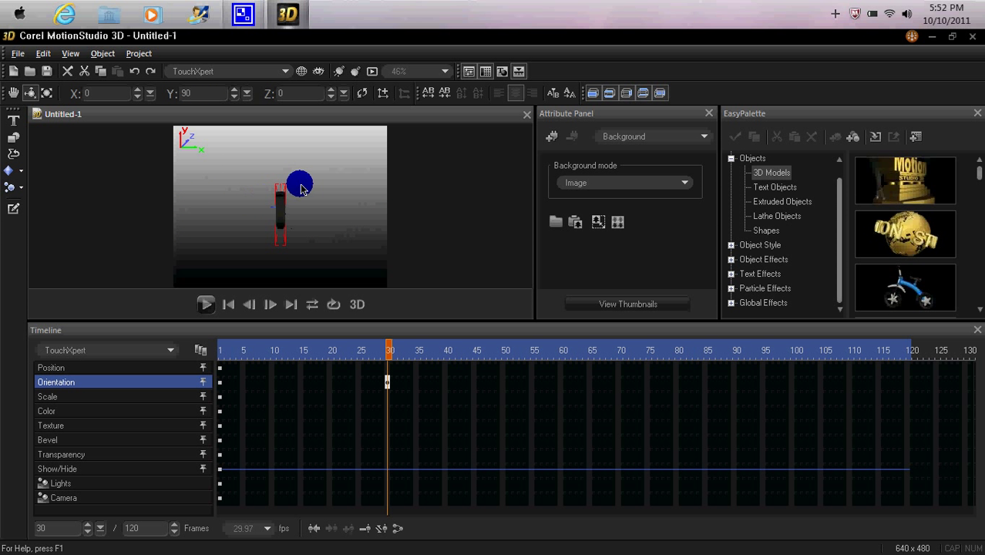
click(559, 385)
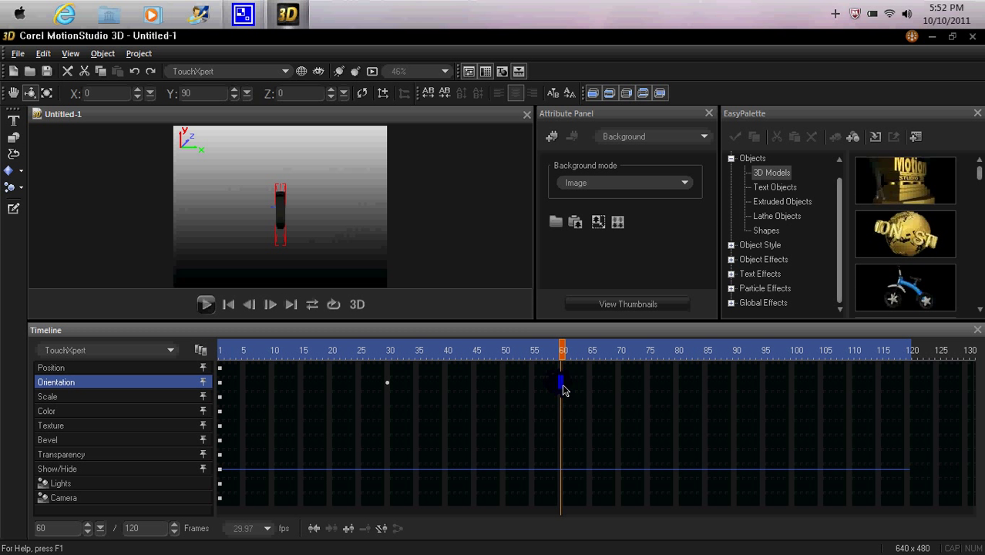
click(202, 94)
key(Num_Lock)
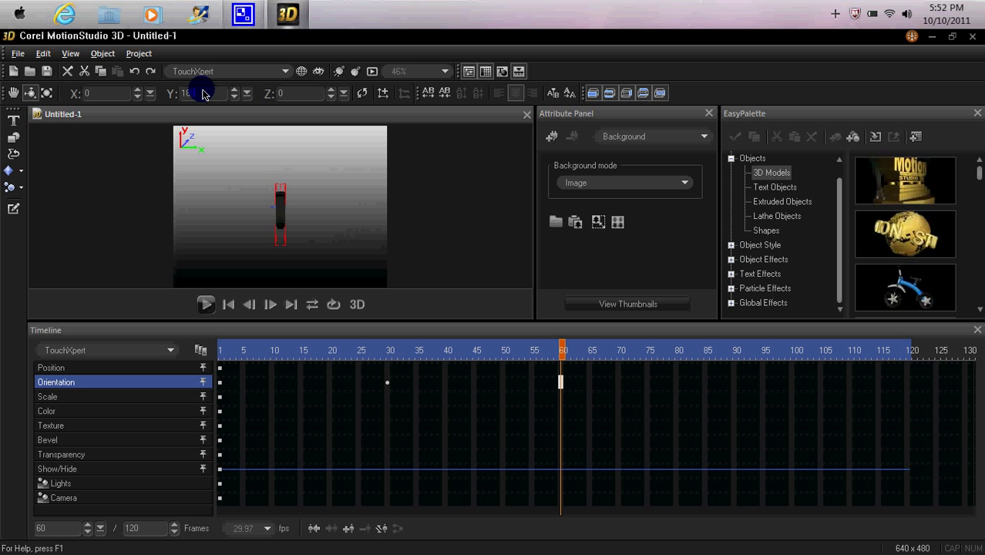
key(Return)
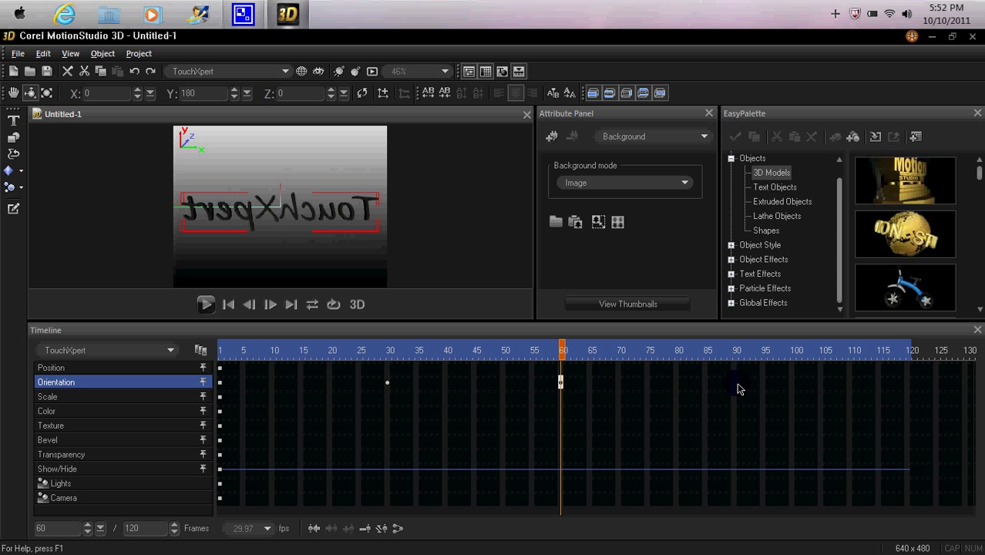
Step: Key the Y rotation to 270° at frame 90 and 360° at frame 120
click(735, 348)
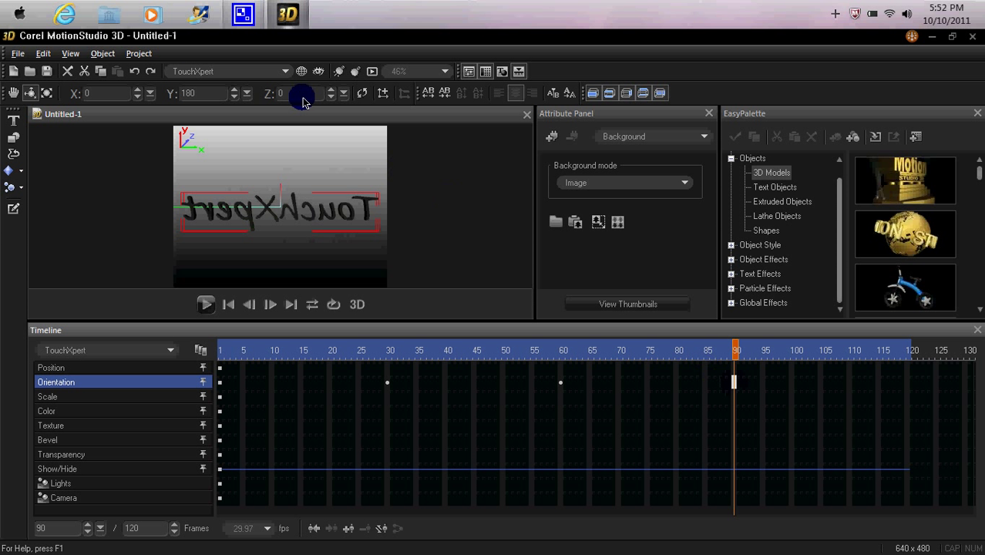
click(193, 93)
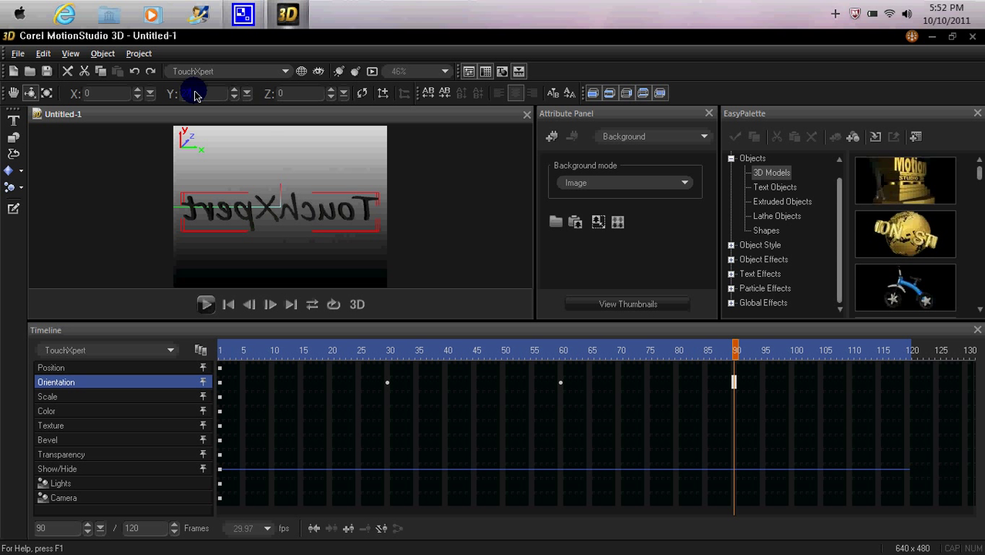
text(270)
key(Return)
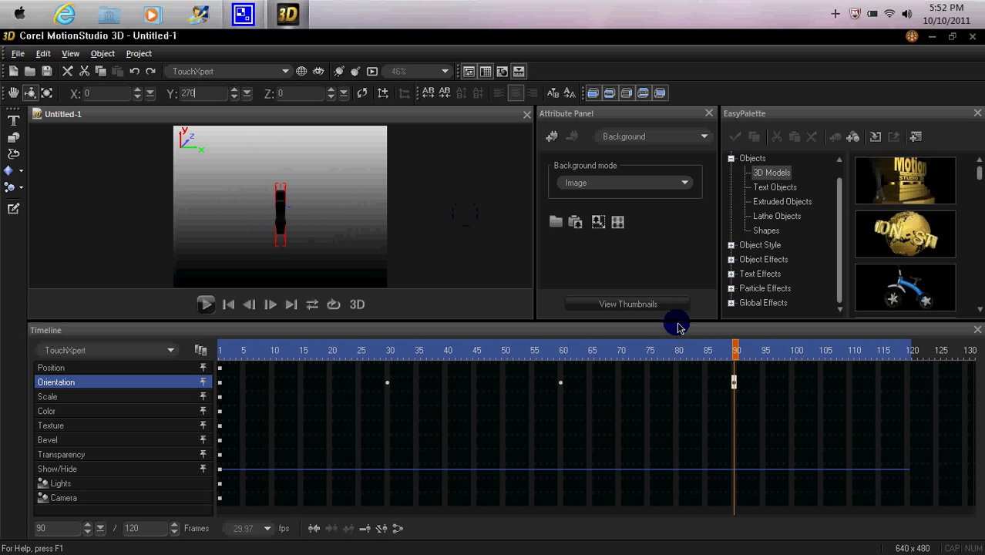
click(908, 391)
double_click(210, 97)
text(2)
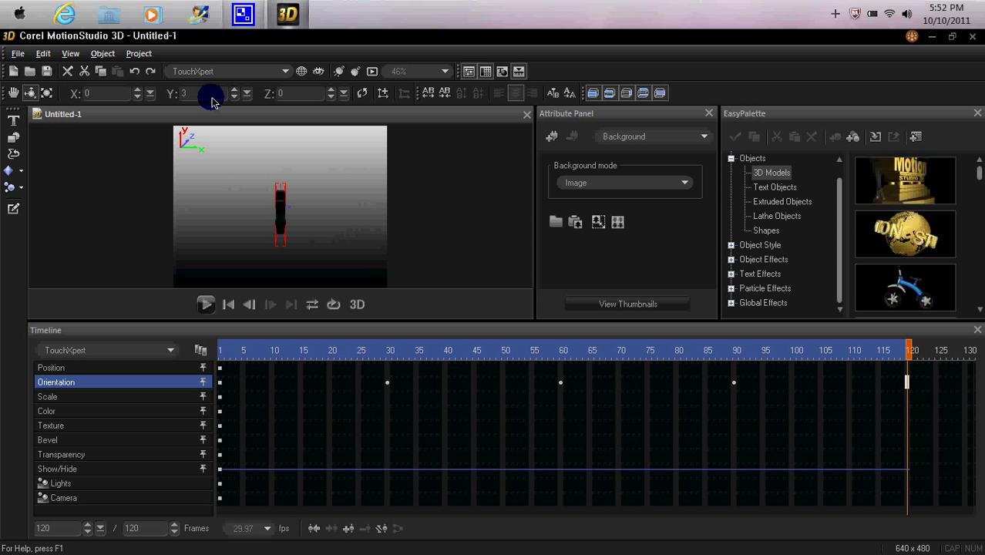
key(Return)
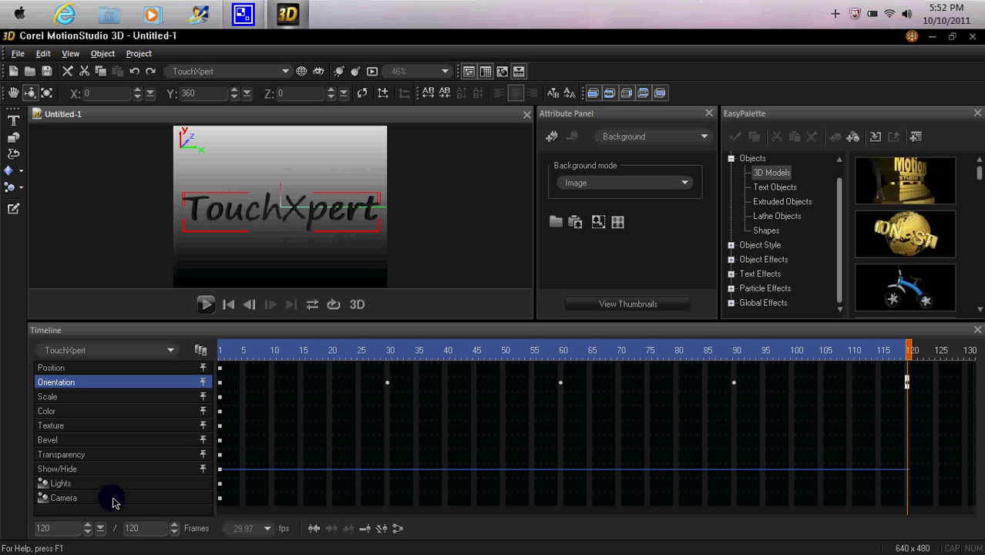
Step: On the Camera track, pull the camera distance back and preview playback from frame 1
click(81, 498)
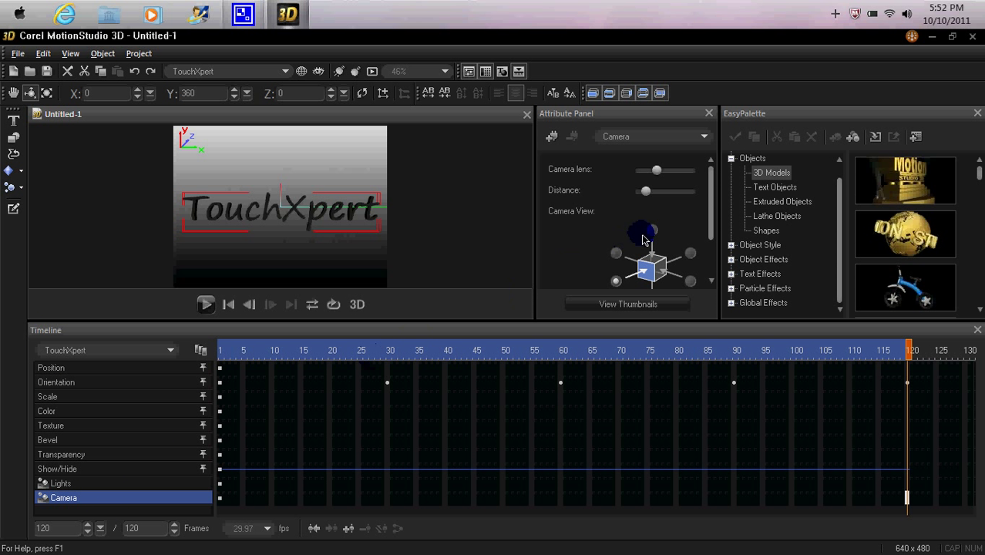
drag(708, 224, 613, 248)
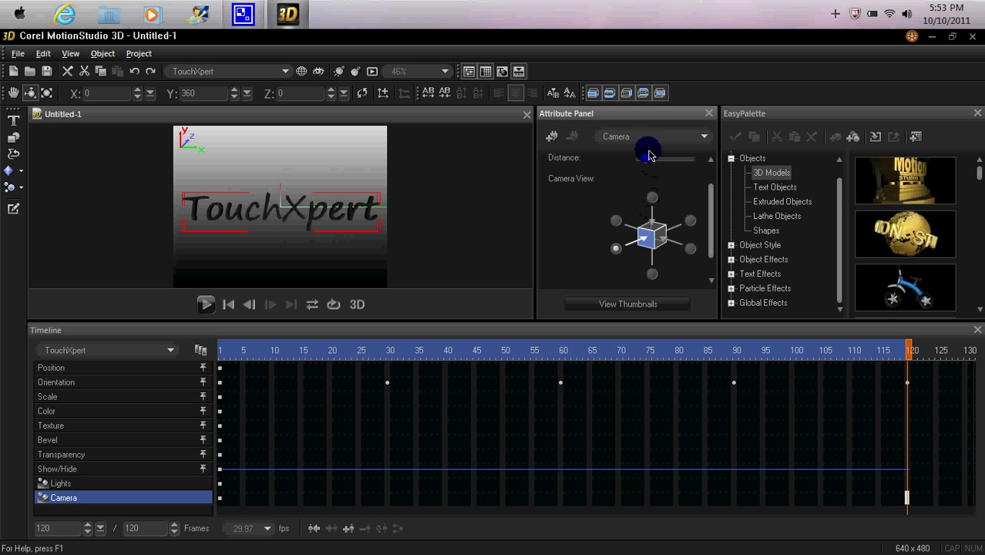
drag(647, 162, 678, 166)
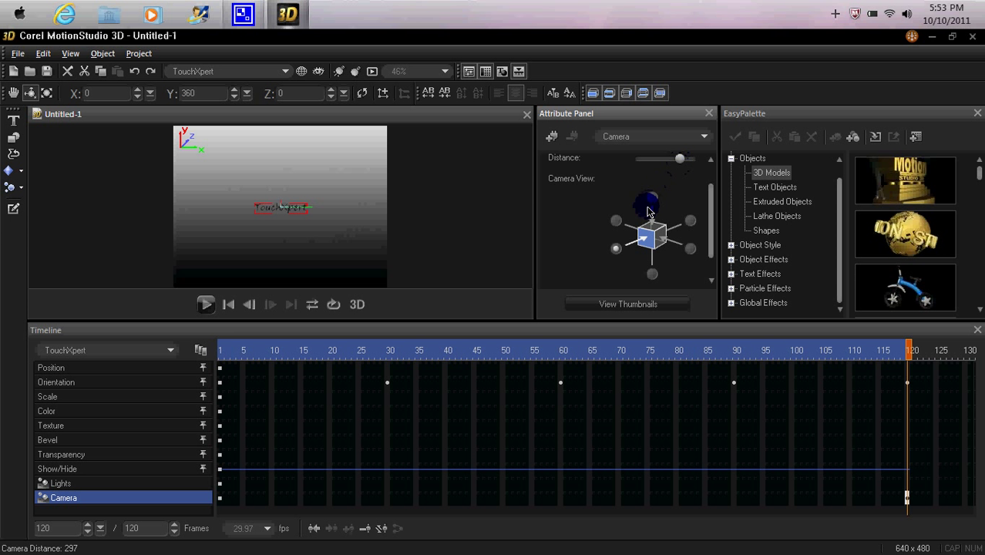
click(232, 308)
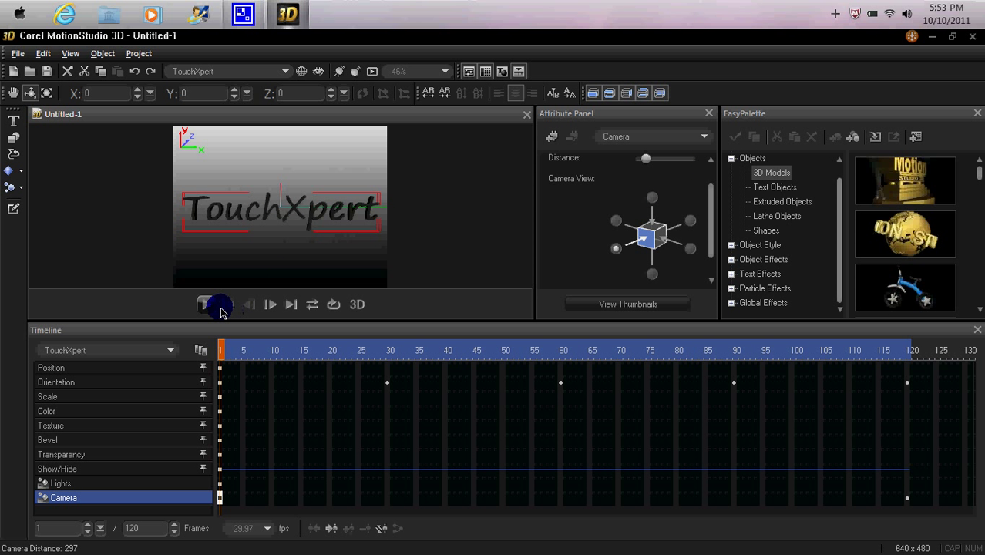
click(209, 305)
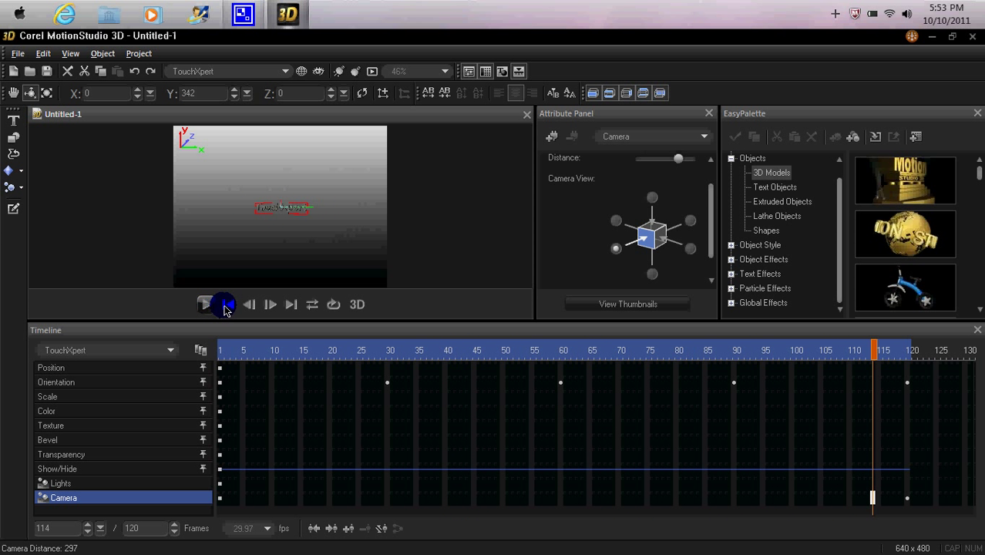
click(226, 305)
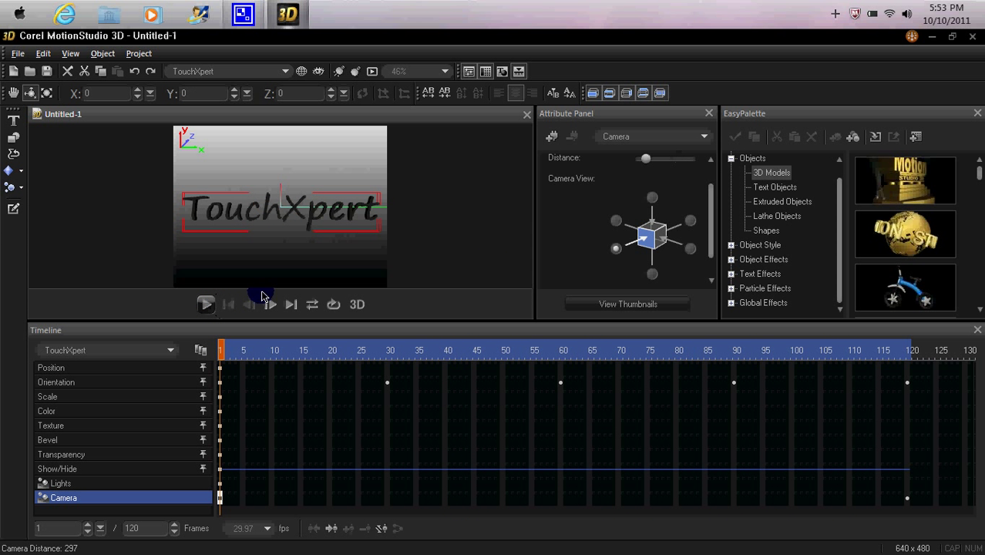
Step: Set the camera distance to 1 at frame 1 and preview the zoom-in animation
click(646, 161)
drag(646, 164, 632, 165)
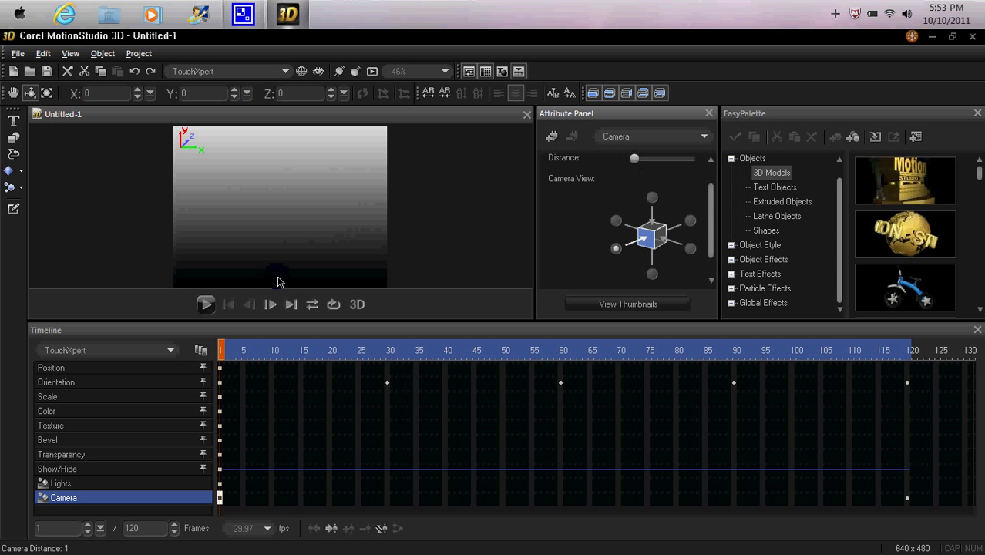
click(211, 306)
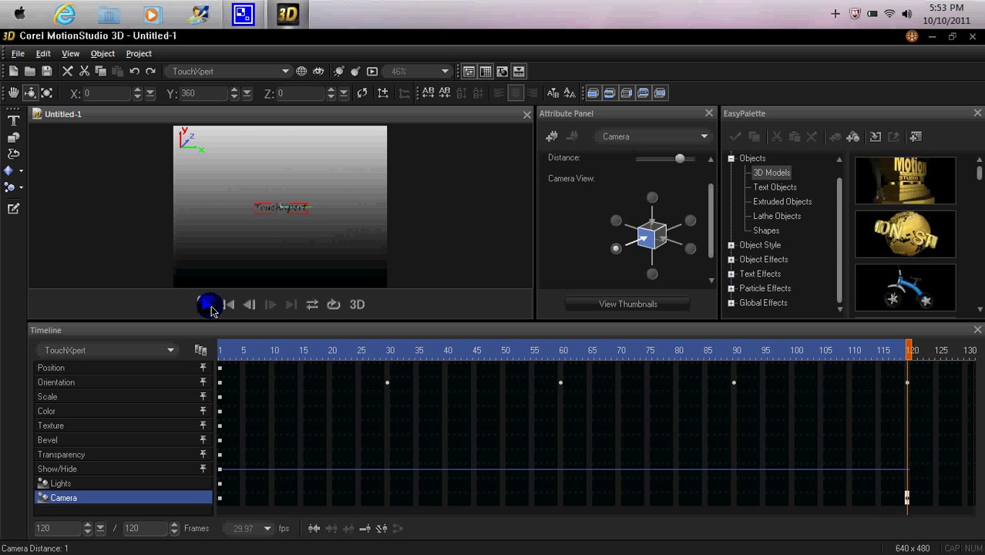
click(209, 305)
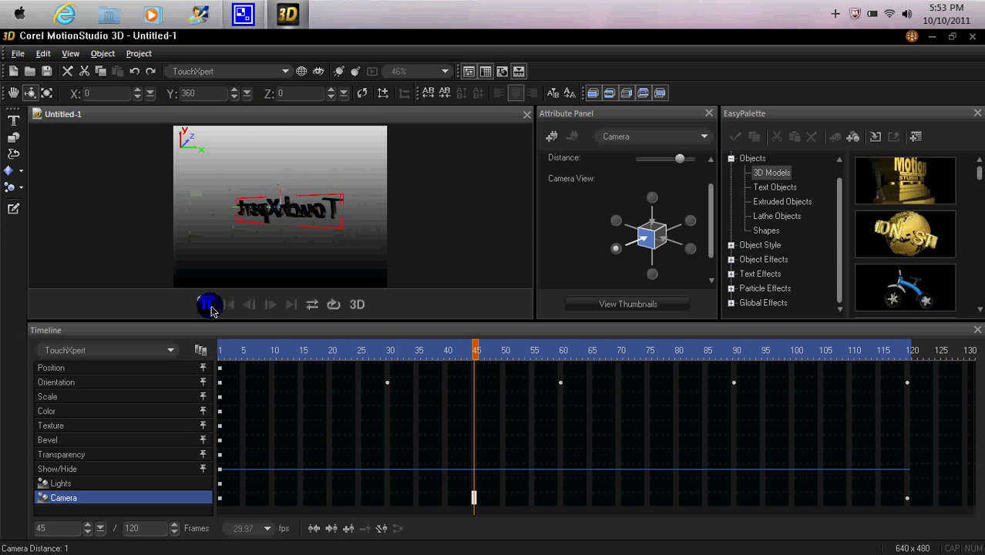
click(209, 305)
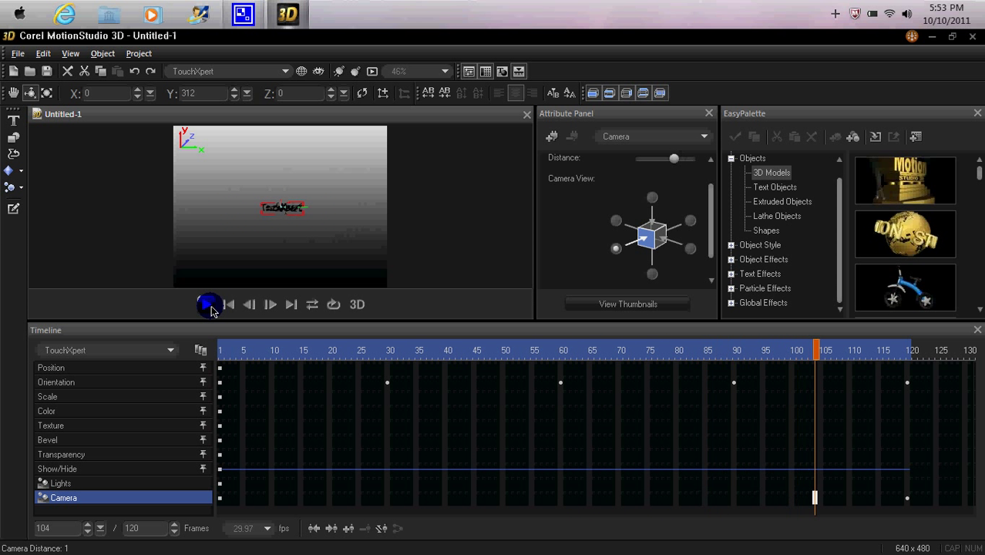
click(227, 306)
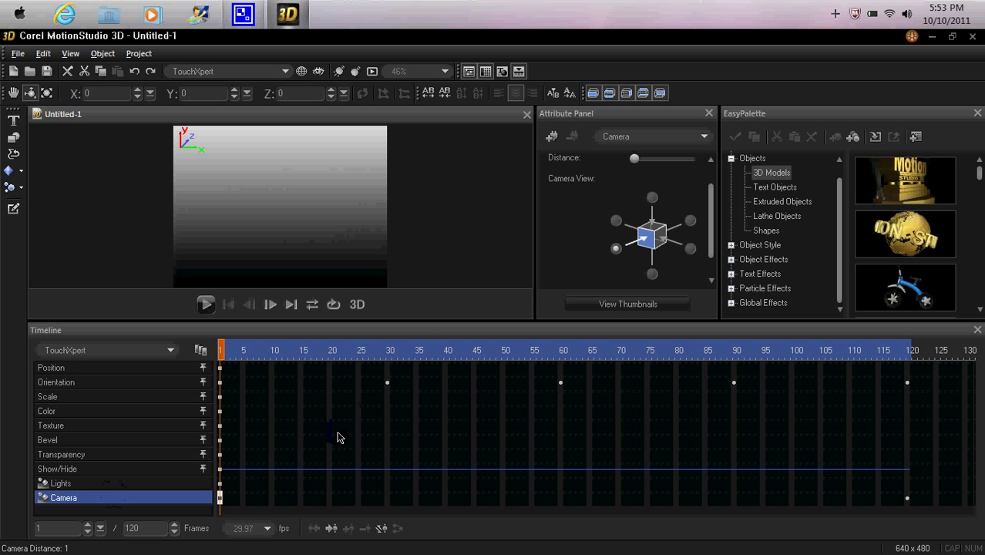
click(122, 371)
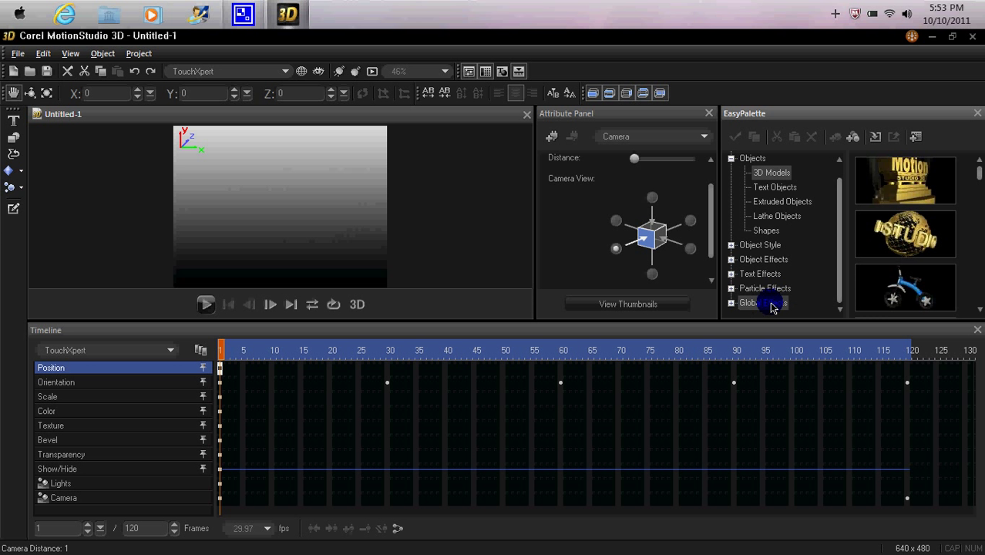
Step: Apply the first Light Bulb preset from Global Effects and play the animation to preview it
double_click(746, 304)
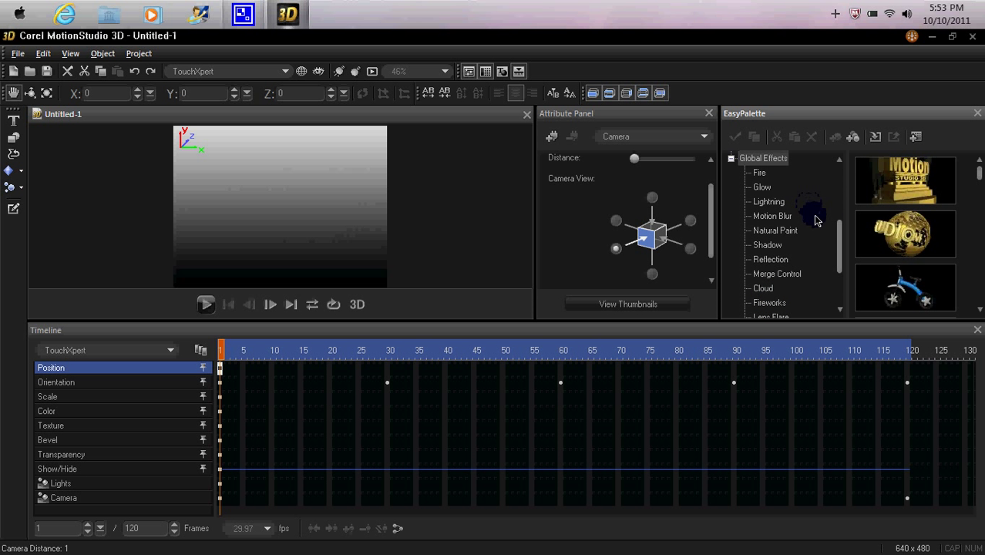
click(761, 176)
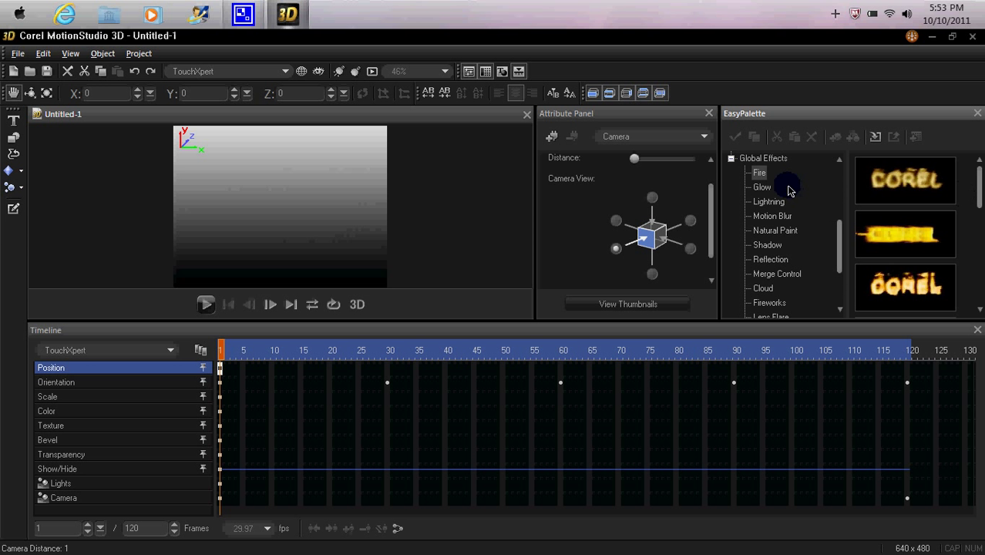
click(769, 189)
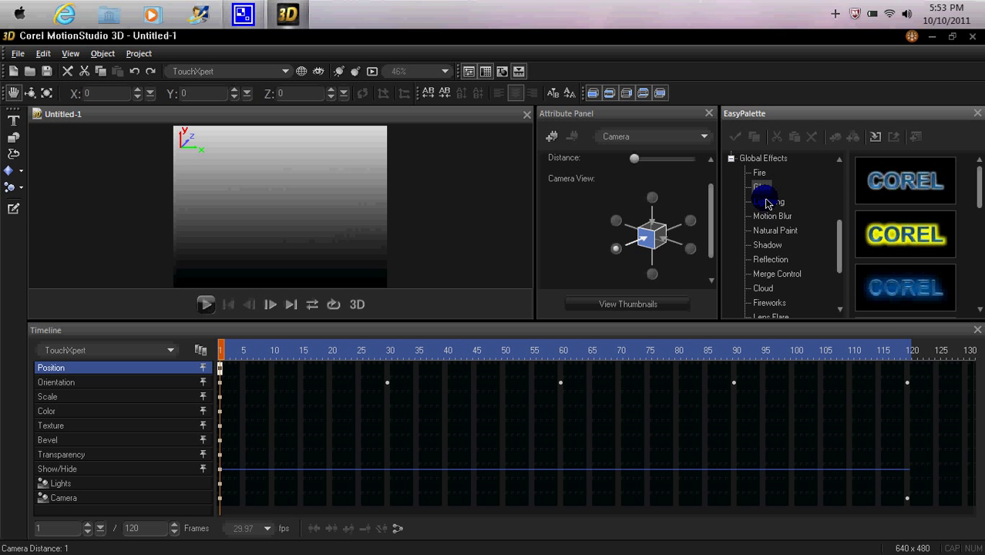
click(775, 217)
drag(838, 229, 836, 260)
click(770, 244)
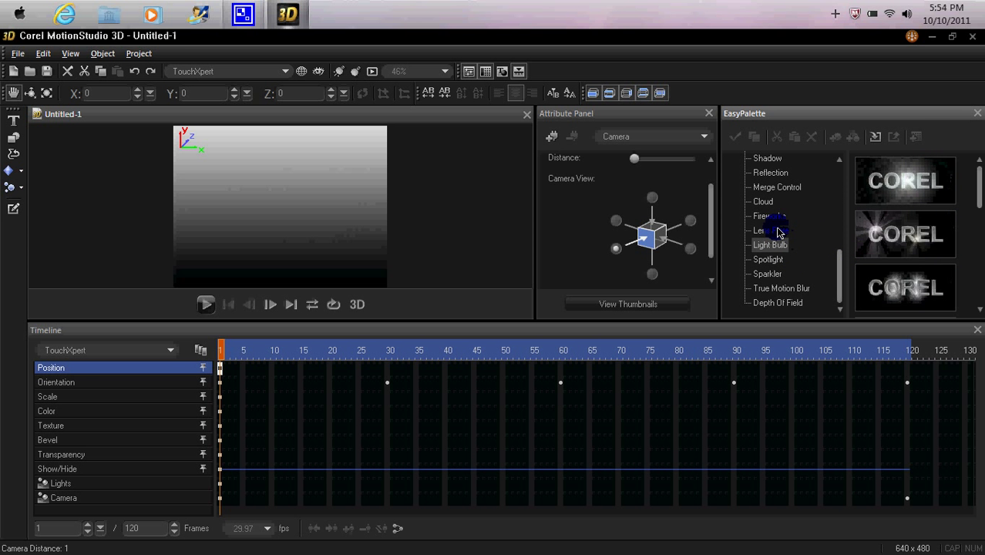
click(911, 199)
double_click(913, 202)
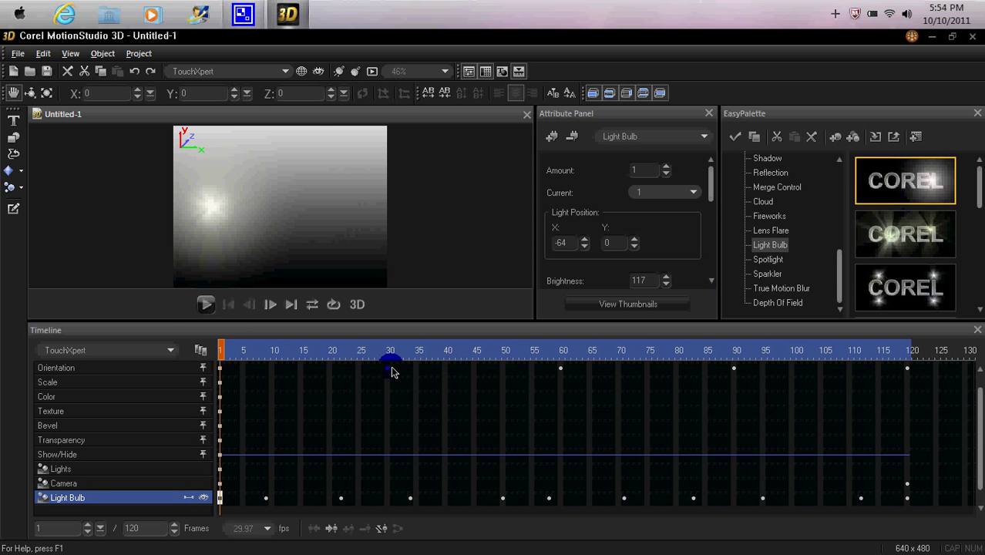
click(205, 307)
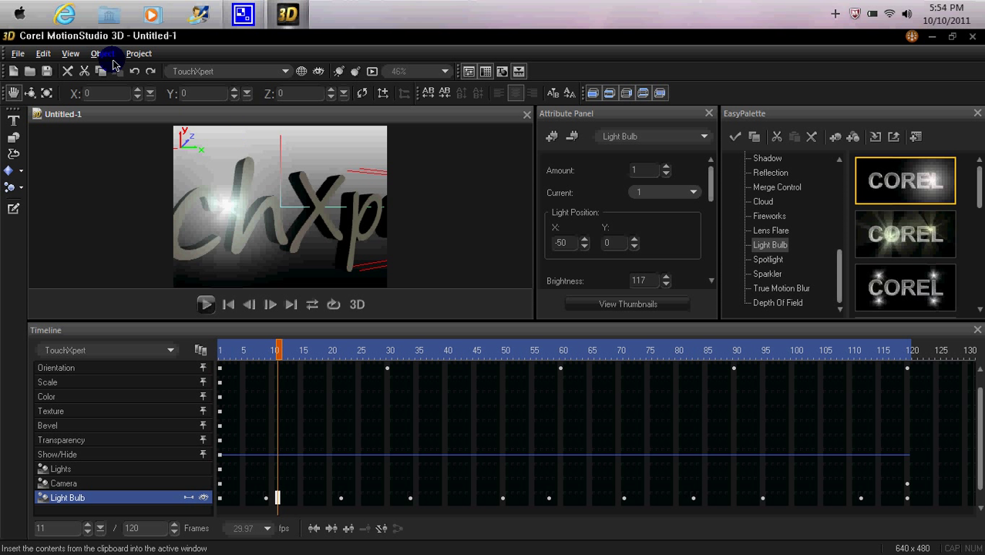
Step: Open the Save as Video File dialog with File > Create Video File
click(19, 53)
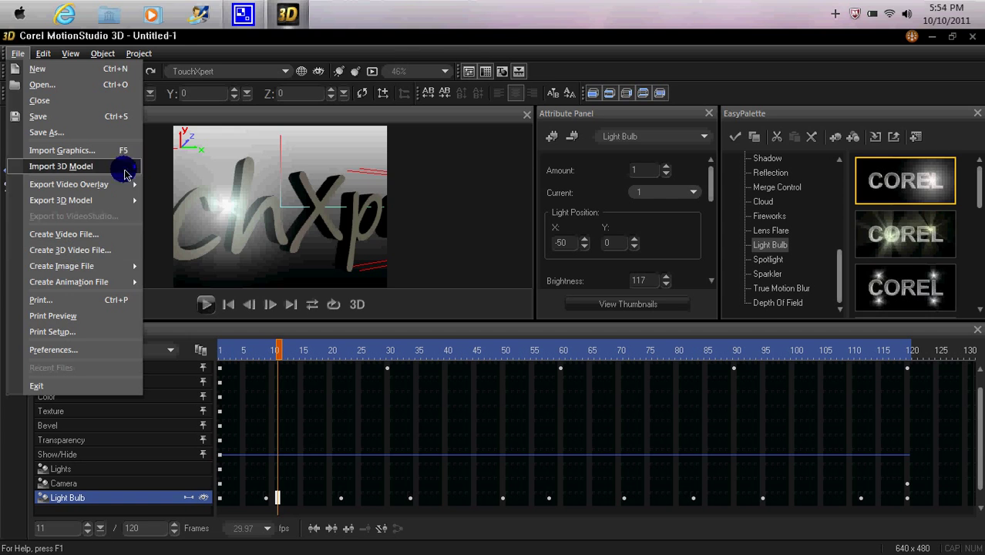
mouse_move(83, 209)
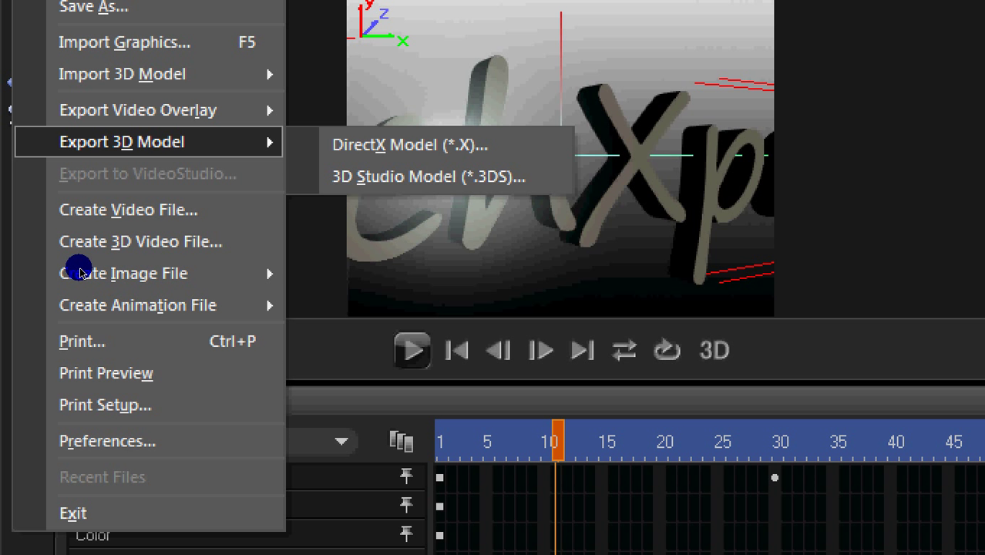
key(Escape)
key(Escape)
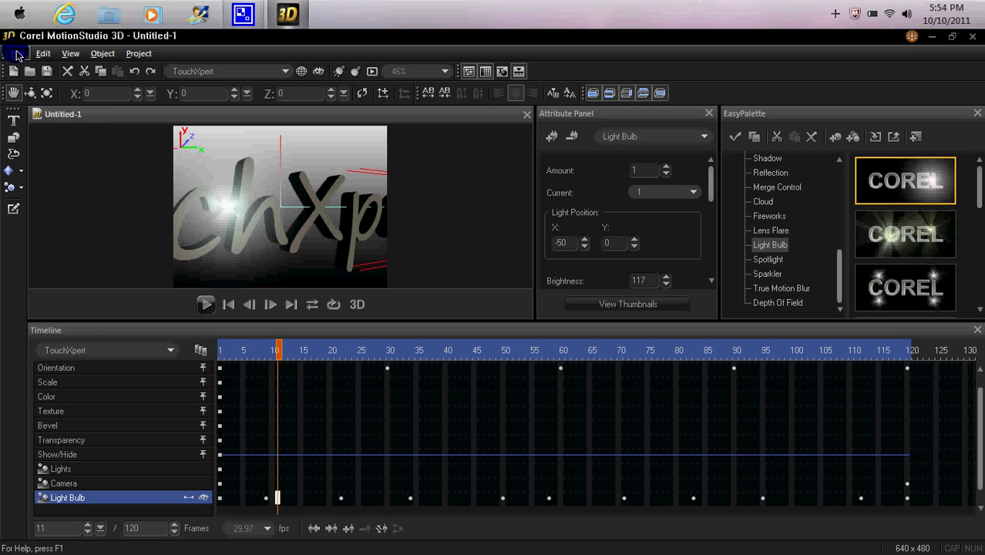
click(17, 54)
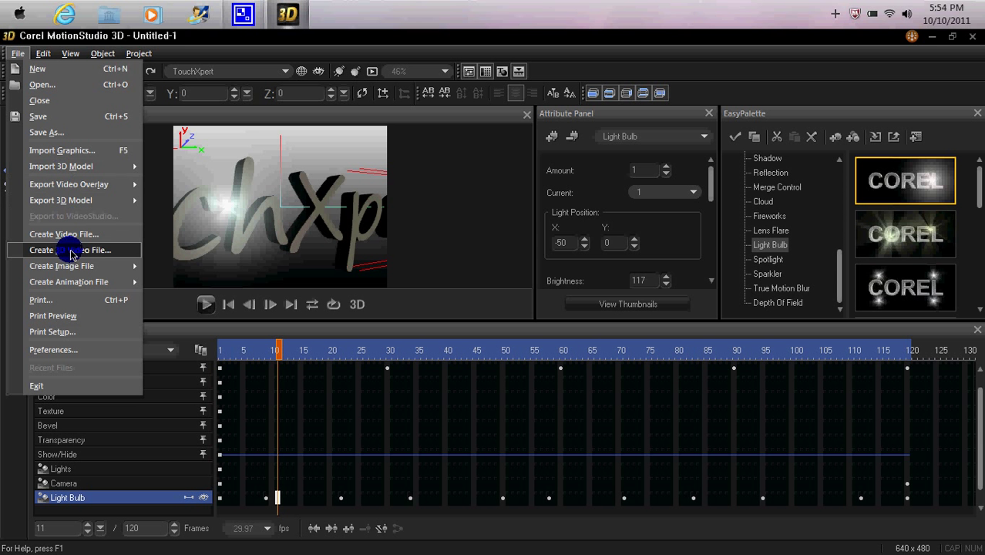
click(110, 236)
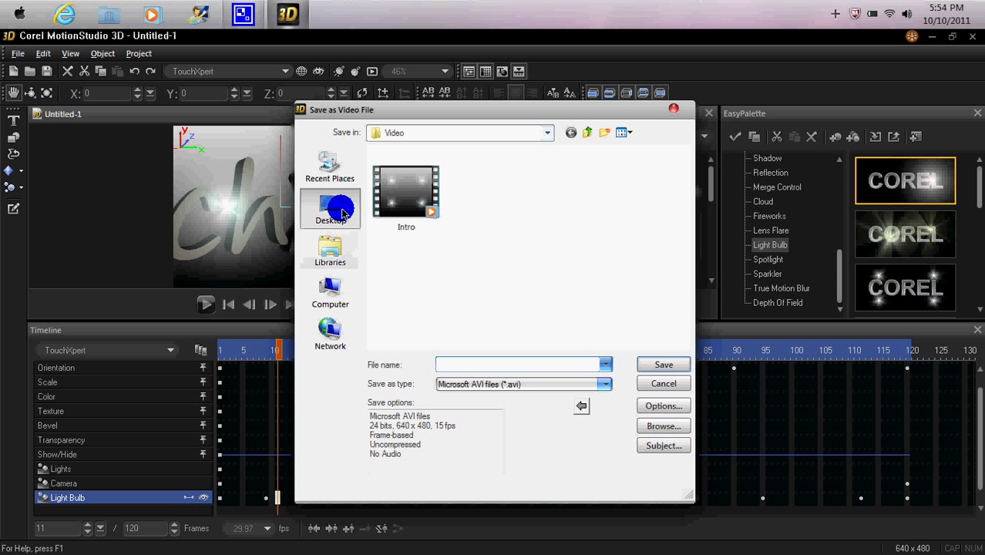
Step: Save the uncompressed AVI render as 'TouchXpert Logo' on the Desktop and let rendering finish
click(330, 208)
click(479, 369)
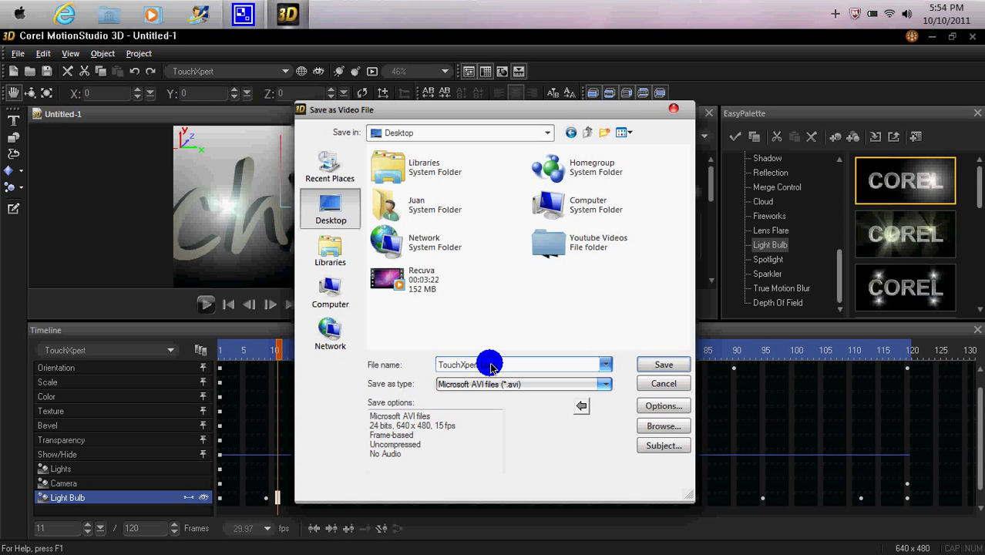
key(Return)
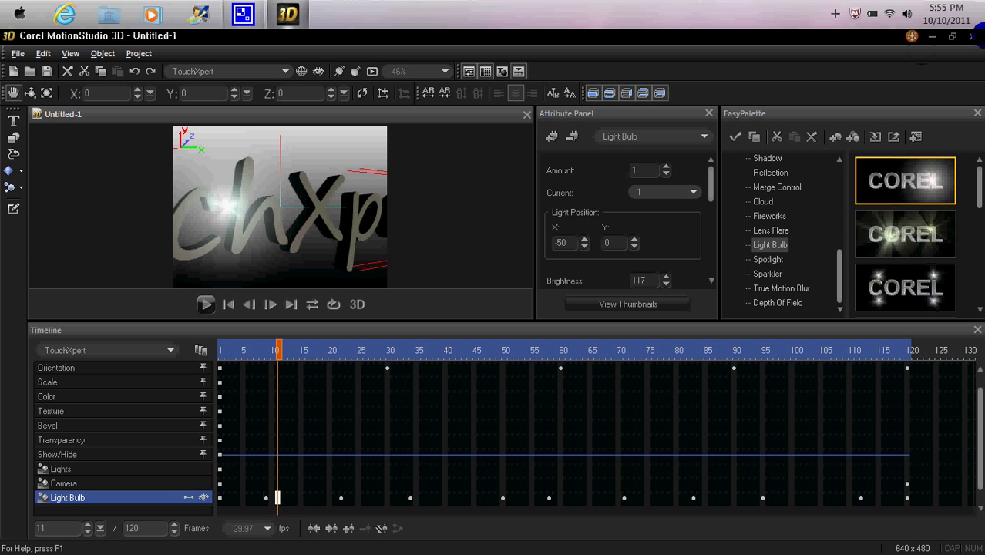
Step: Reveal the desktop, drag the TouchXpert Logo video to mid-desktop and open it for playback
click(932, 37)
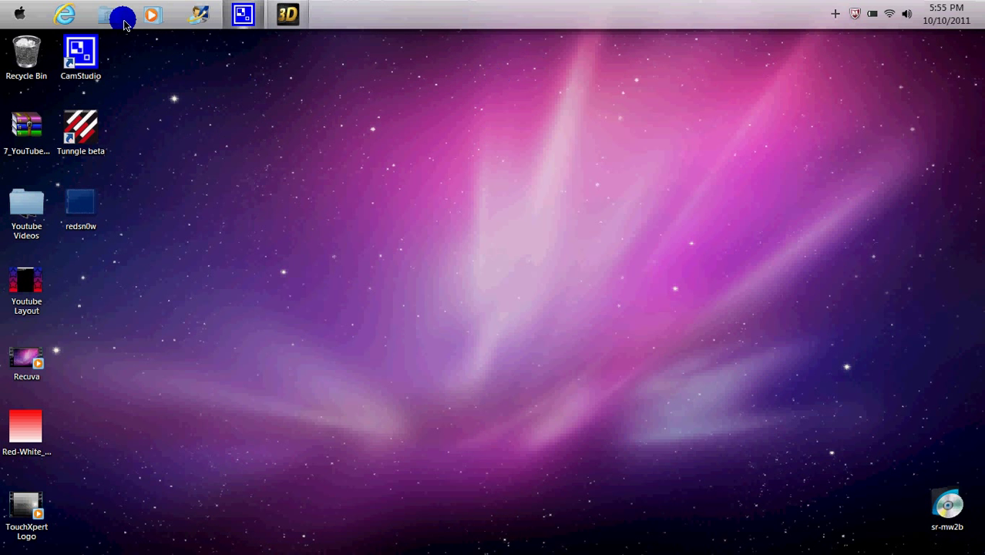
click(123, 15)
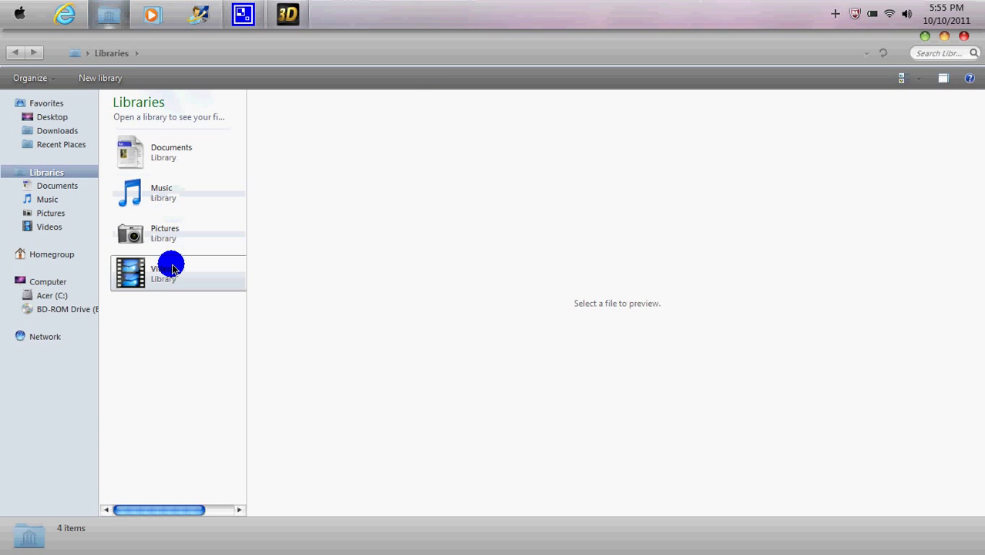
click(962, 37)
click(27, 530)
drag(30, 533, 192, 383)
double_click(183, 377)
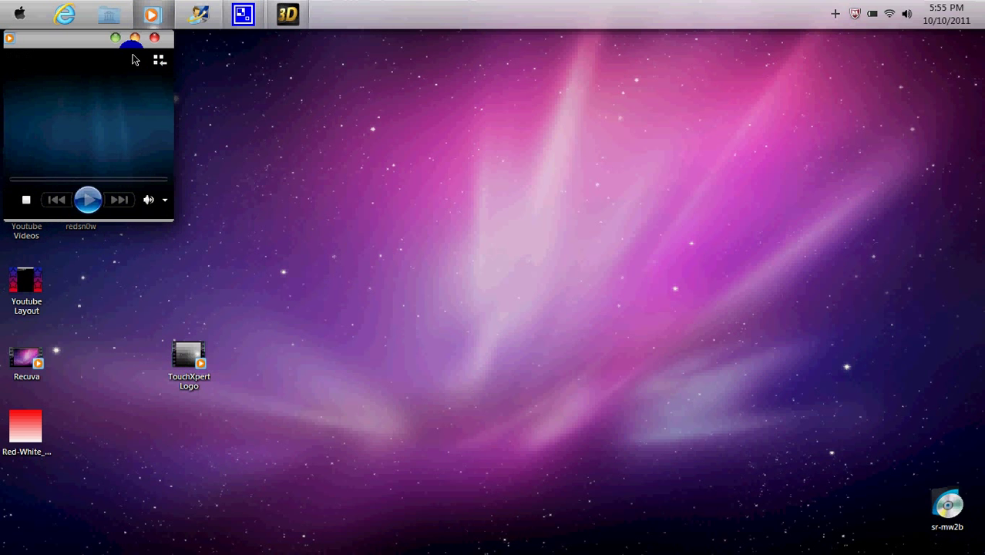
Step: Watch the TouchXpert Logo video in full-mode Windows Media Player, then close the player
click(135, 38)
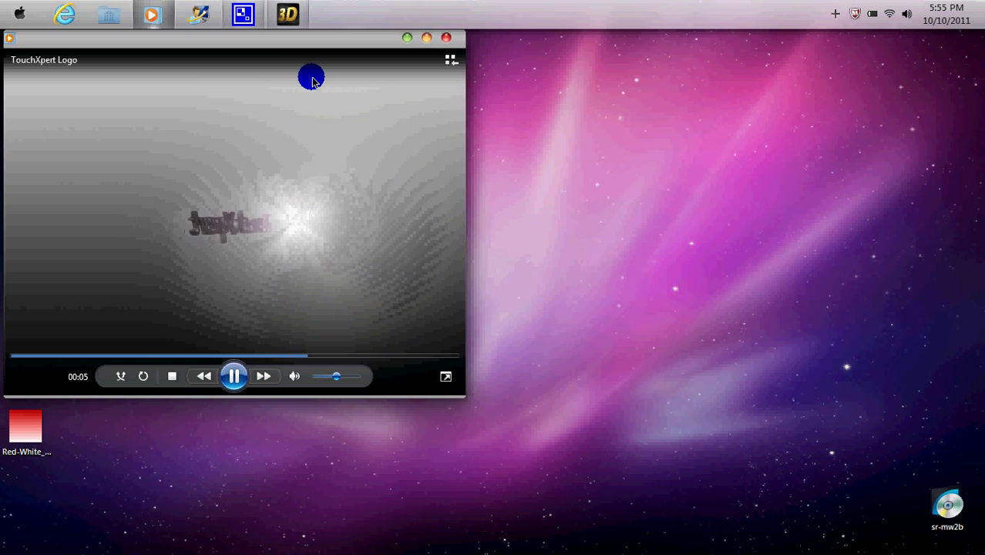
click(446, 37)
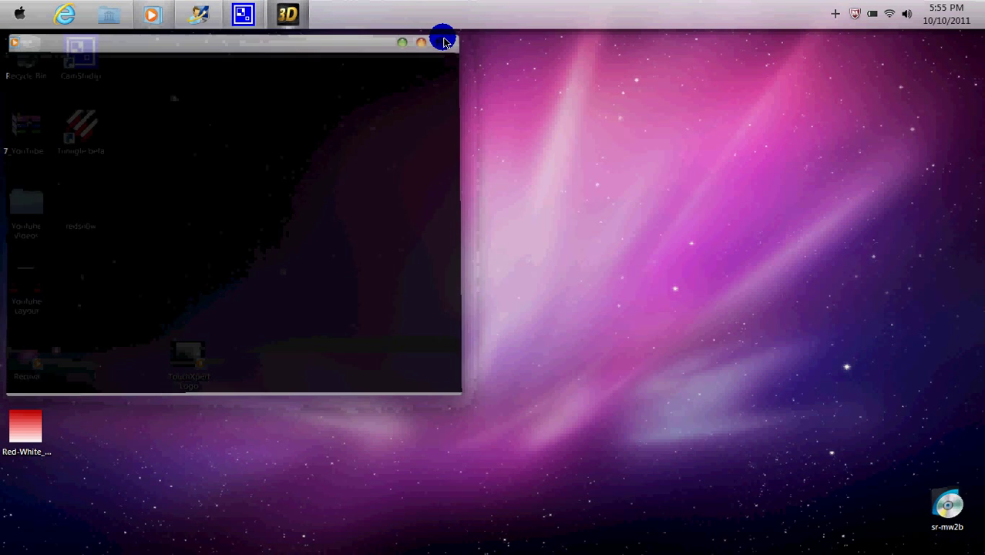
Step: Bring up CamStudio from the hidden tray icons and stop the recording
click(836, 14)
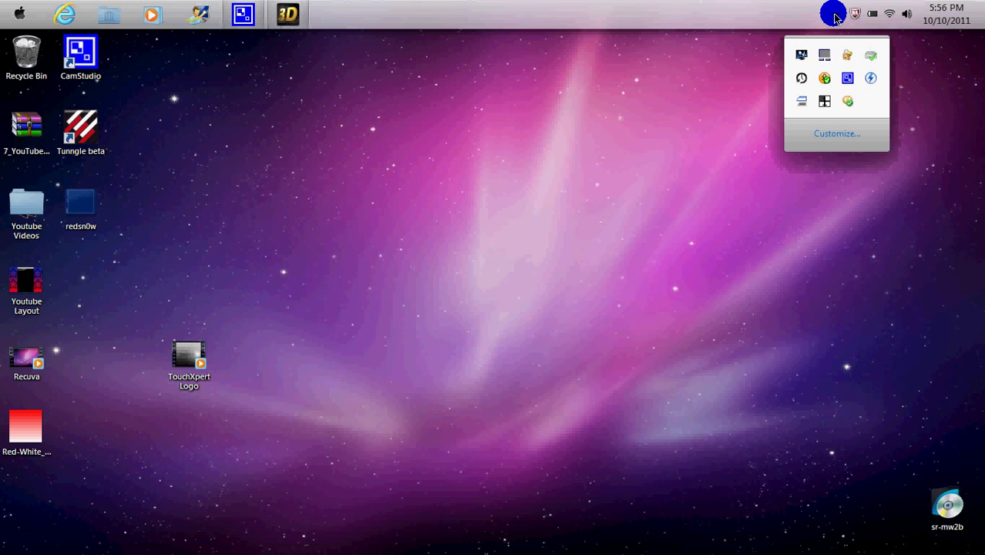
click(846, 77)
click(831, 193)
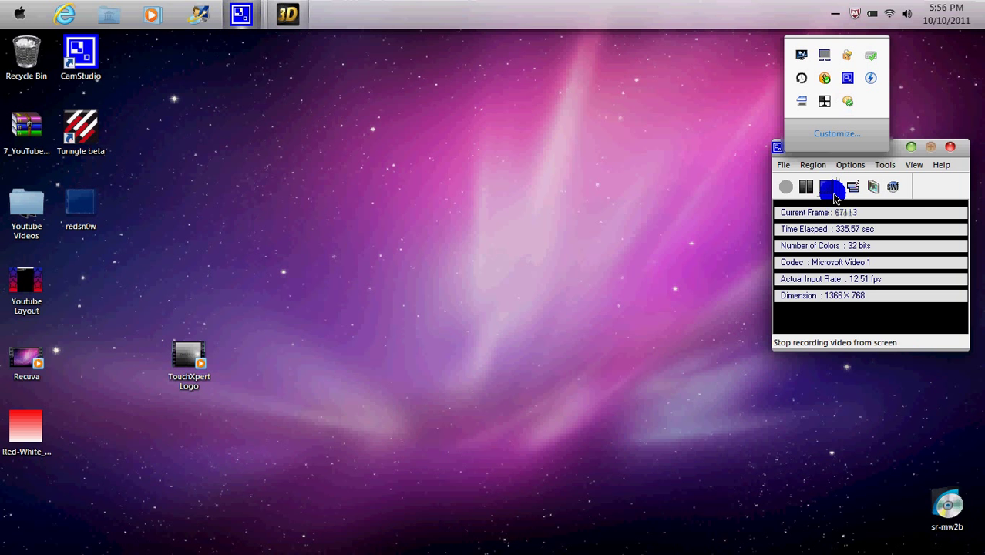